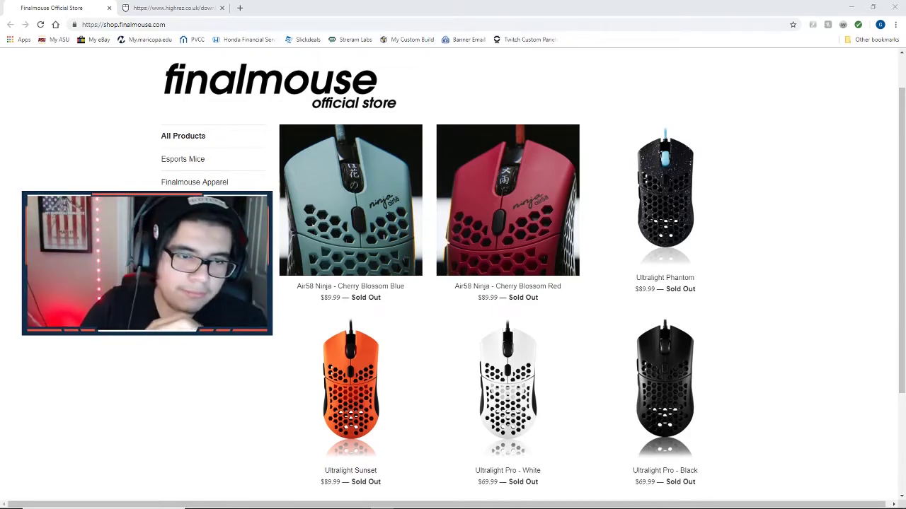
Step: View the Air58 Ninja - Cherry Blossom Red product page and the X-Mouse Button Control download page
click(569, 205)
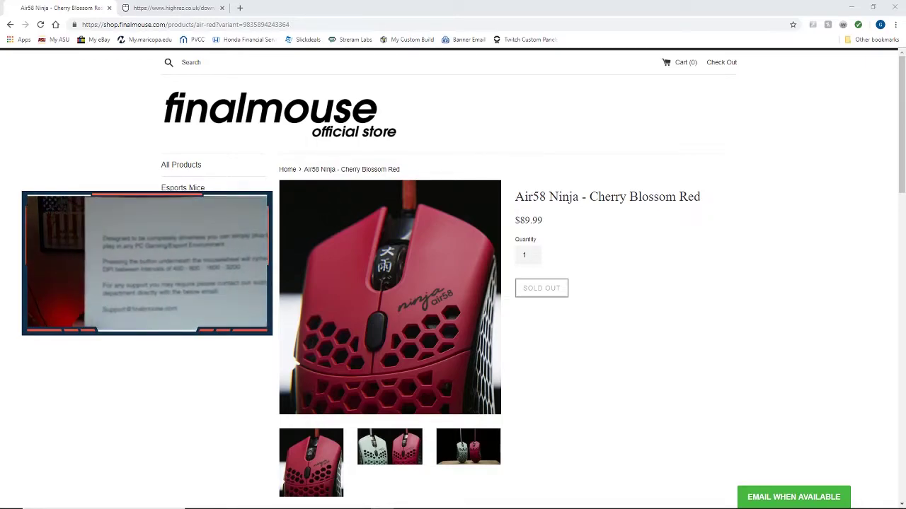
click(173, 7)
click(99, 24)
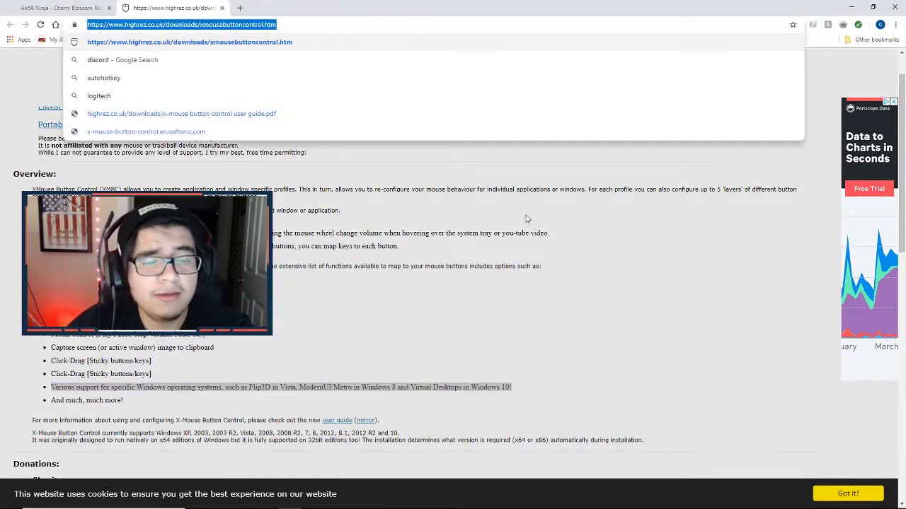
click(644, 247)
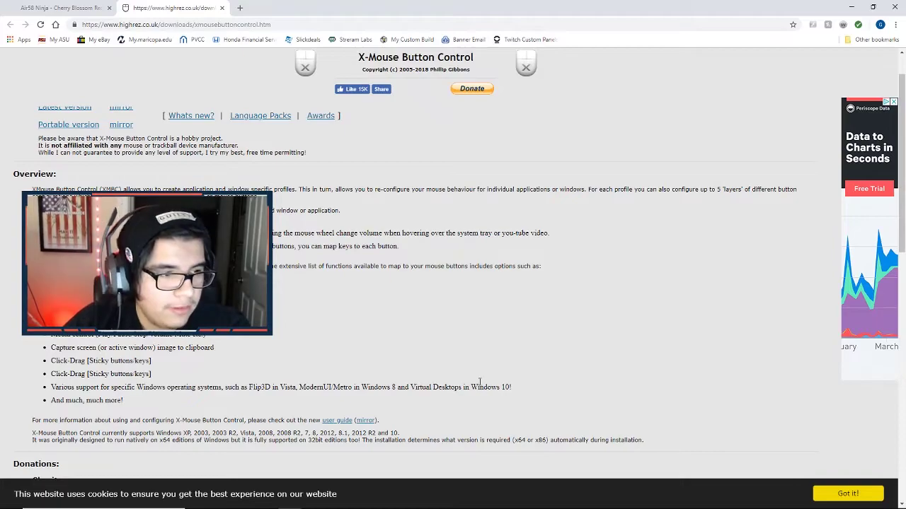
Step: Review the feature list, the supported Windows versions and the donation information for X-Mouse Button Control
drag(541, 392, 141, 333)
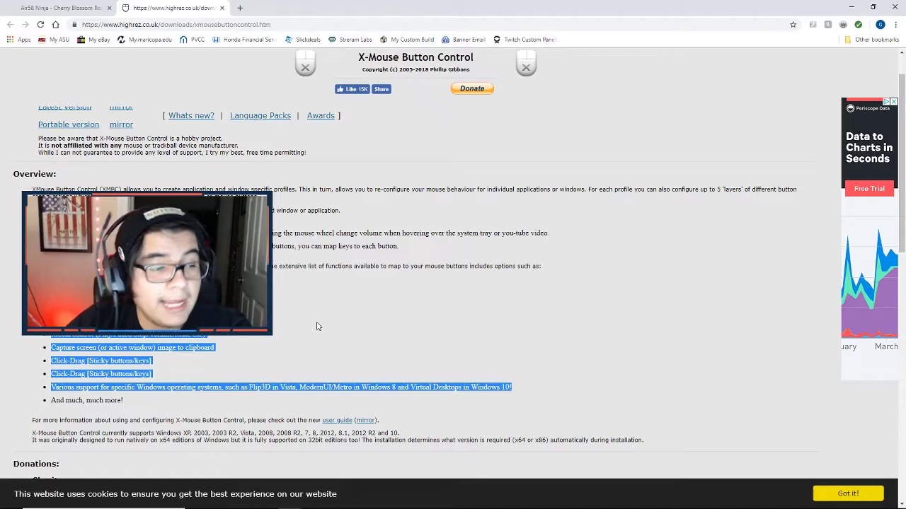
click(545, 388)
scroll(52, 72, down, 2)
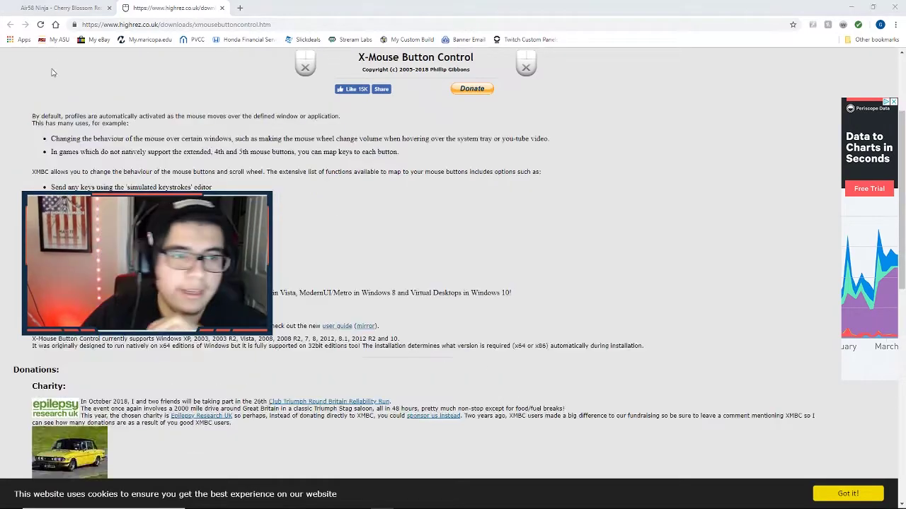
scroll(285, 269, down, 3)
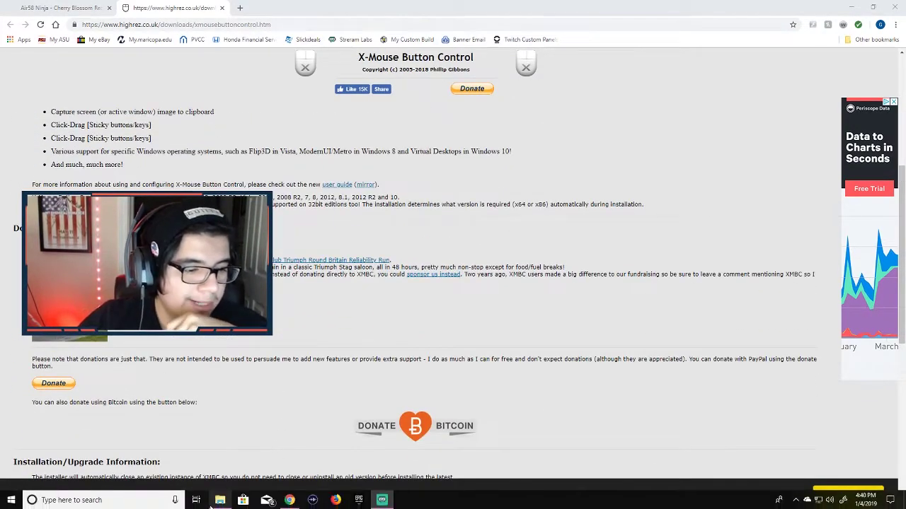
Step: Check the Downloads folder for the XMouseButtonControlSetup.2.18 installer and close the folder
click(220, 500)
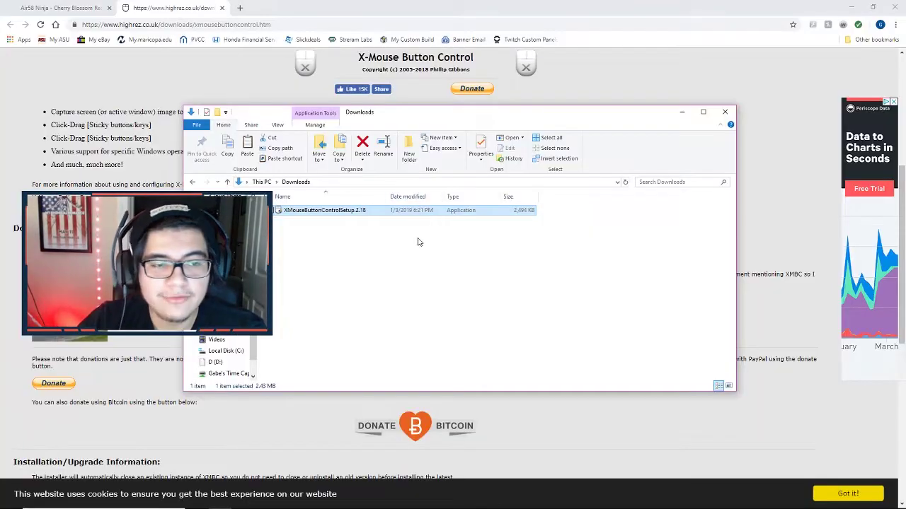
click(724, 112)
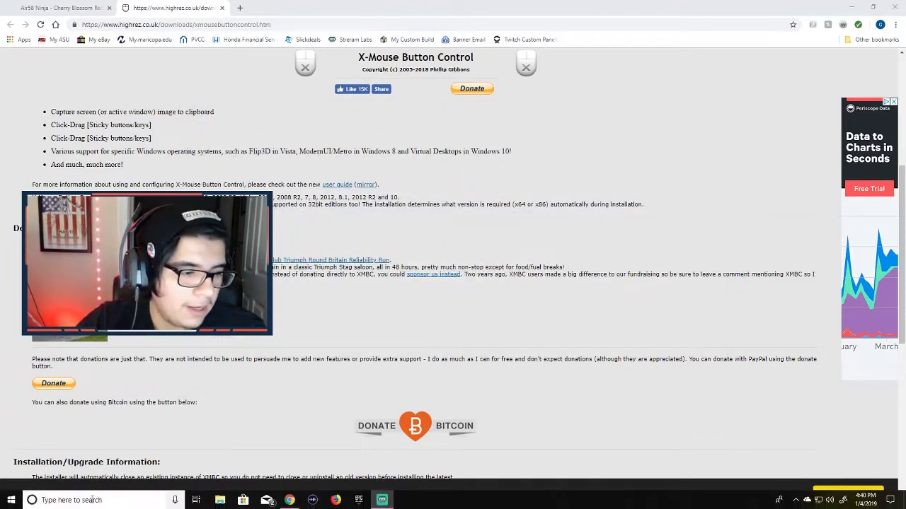
Step: Open X-Mouse Button Control and reset Mouse Button 4 and Mouse Button 5 on Layer 1 to No Change (Don't intercept)
click(12, 500)
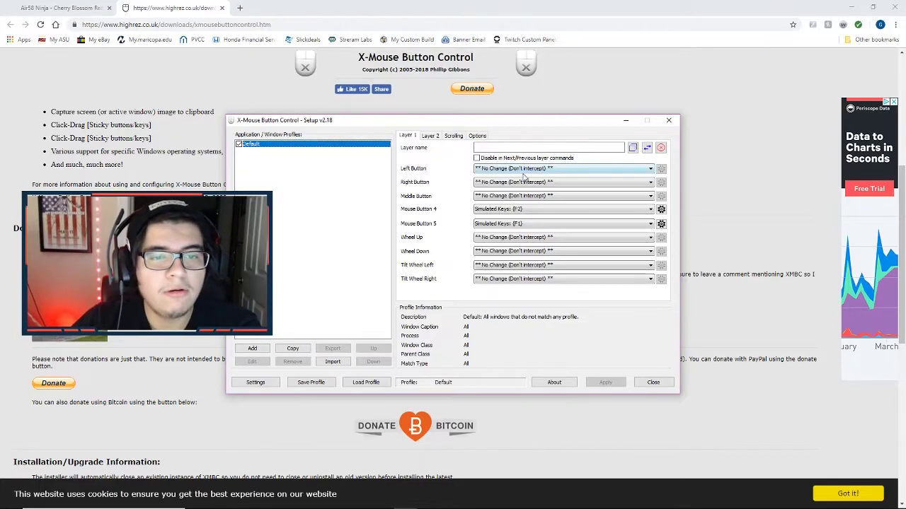
scroll(520, 225, up, 3)
scroll(518, 225, down, 4)
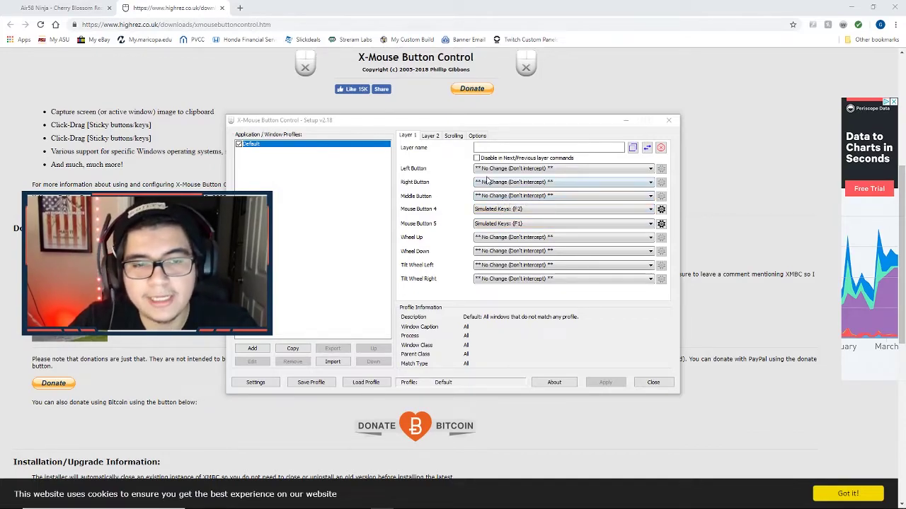
scroll(495, 209, up, 5)
scroll(496, 224, up, 5)
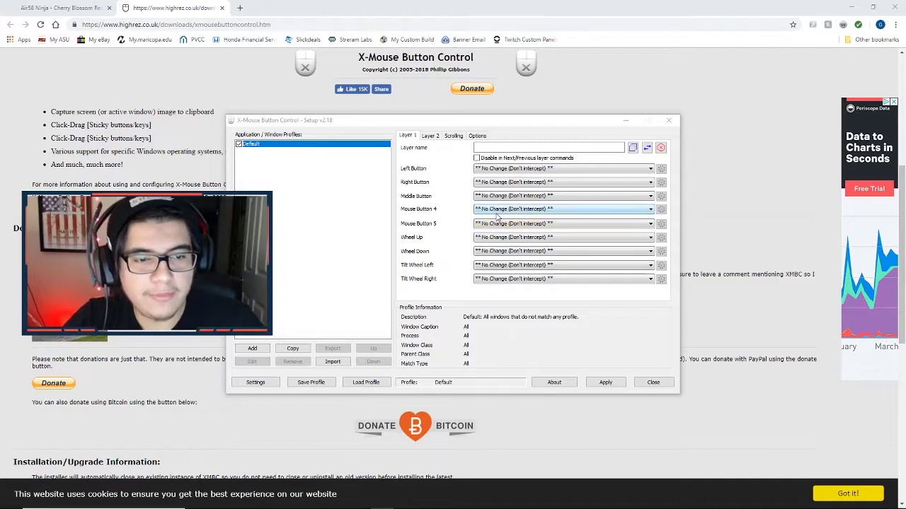
Step: Assign the simulated key {F2} to Mouse Button 4, sent as the mouse button is pressed
click(518, 210)
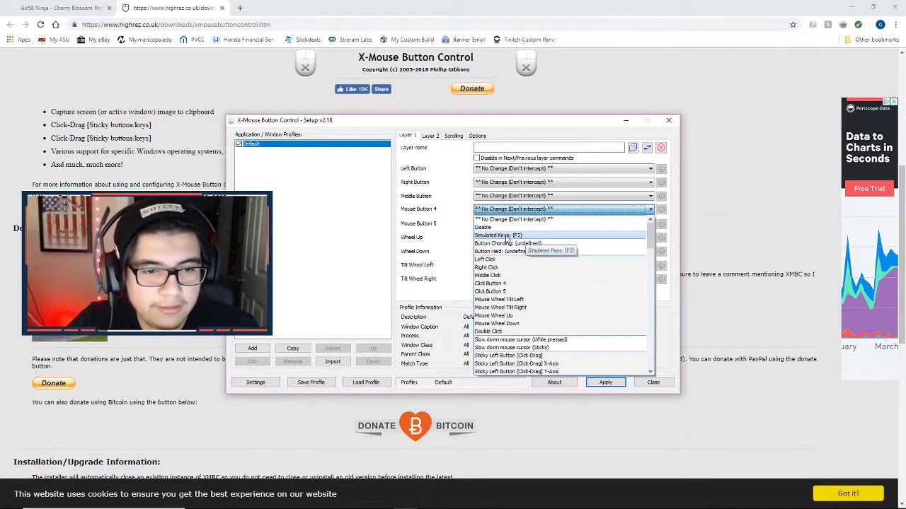
click(516, 237)
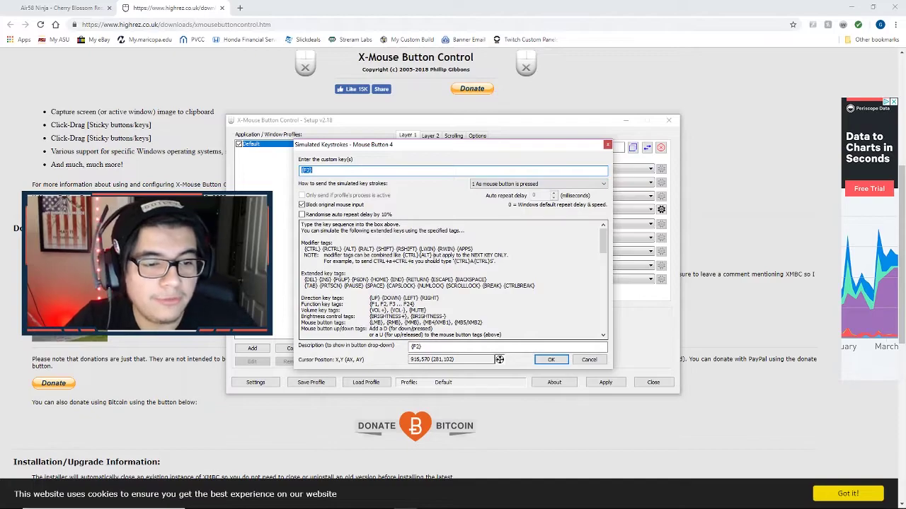
click(322, 170)
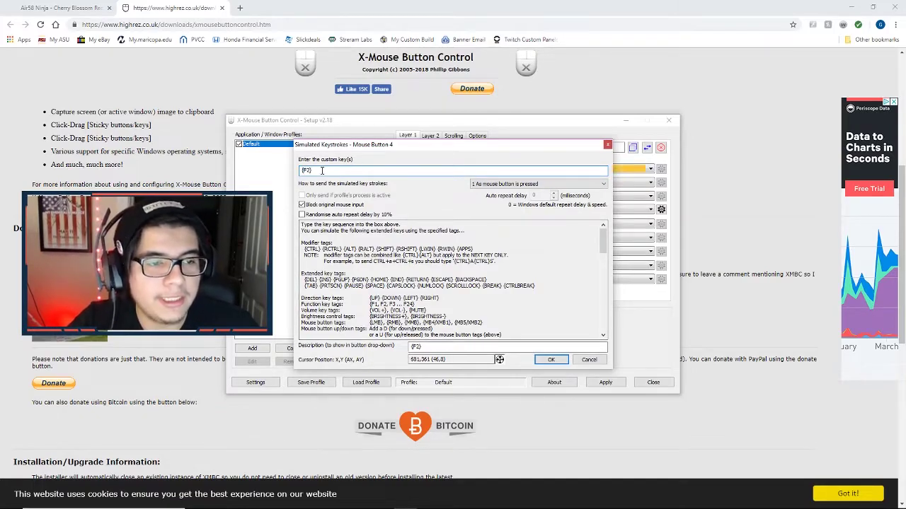
drag(322, 170, 303, 166)
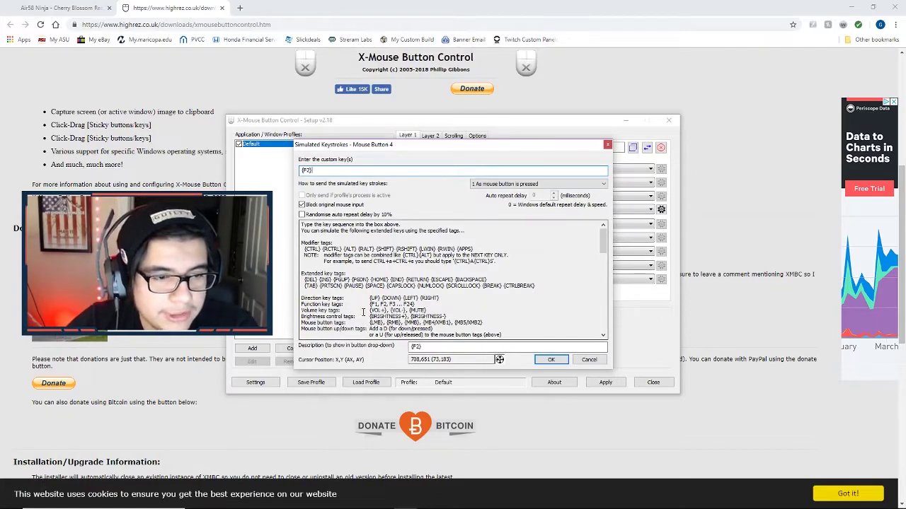
click(429, 346)
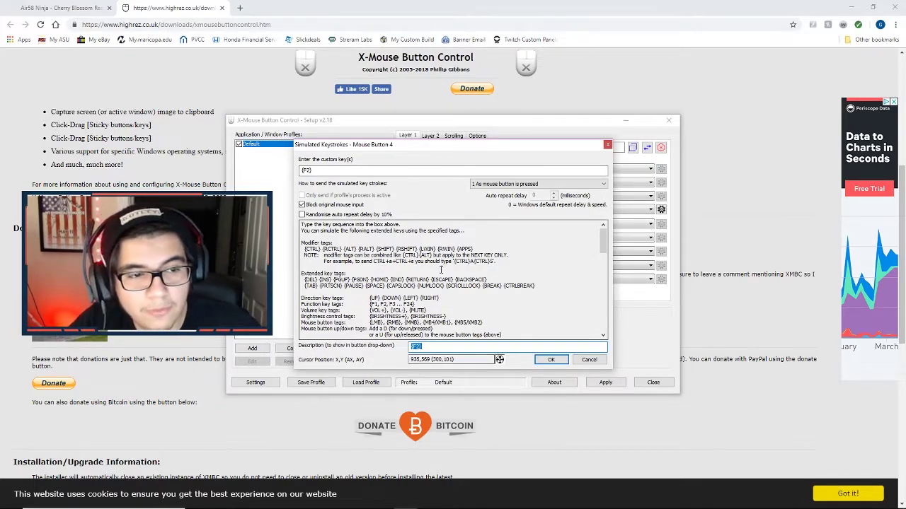
mouse_move(486, 150)
mouse_down()
mouse_move(376, 168)
mouse_move(558, 244)
mouse_move(435, 171)
mouse_move(421, 200)
mouse_move(375, 155)
mouse_move(461, 212)
mouse_move(463, 149)
mouse_move(318, 142)
mouse_move(481, 150)
mouse_up()
click(365, 309)
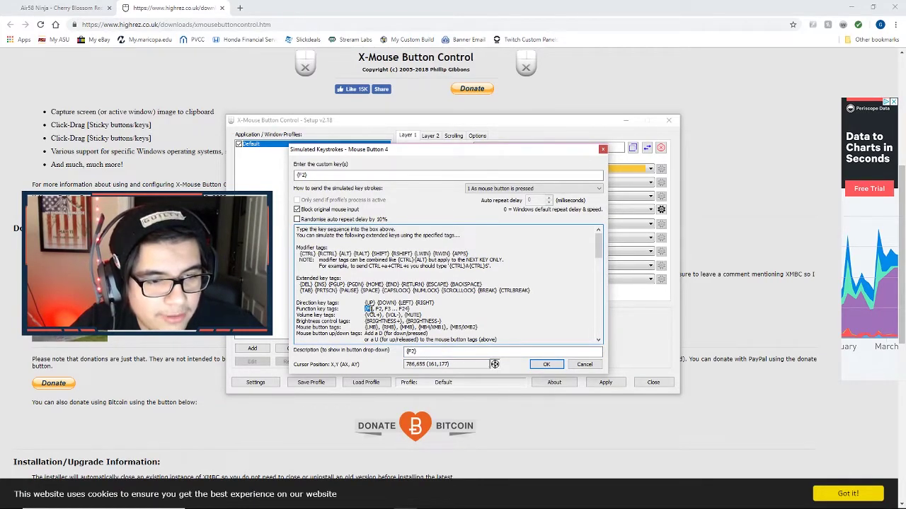
click(317, 175)
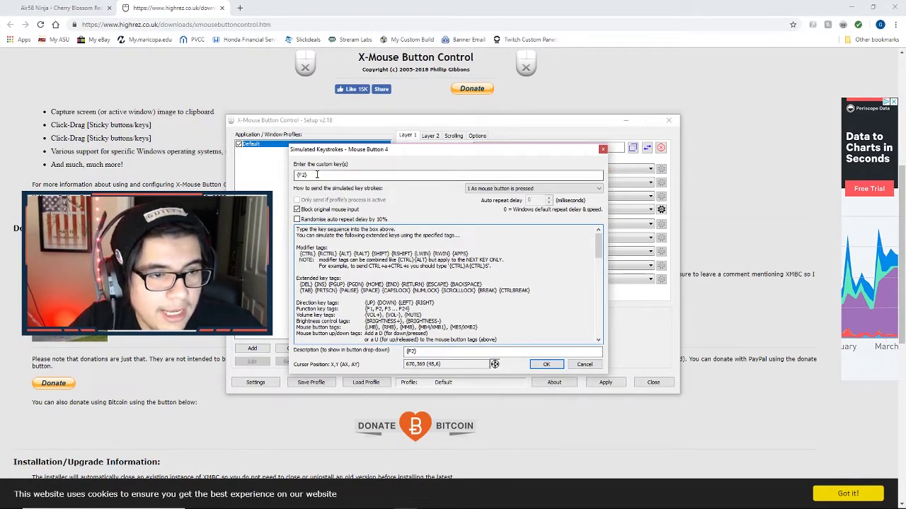
click(548, 364)
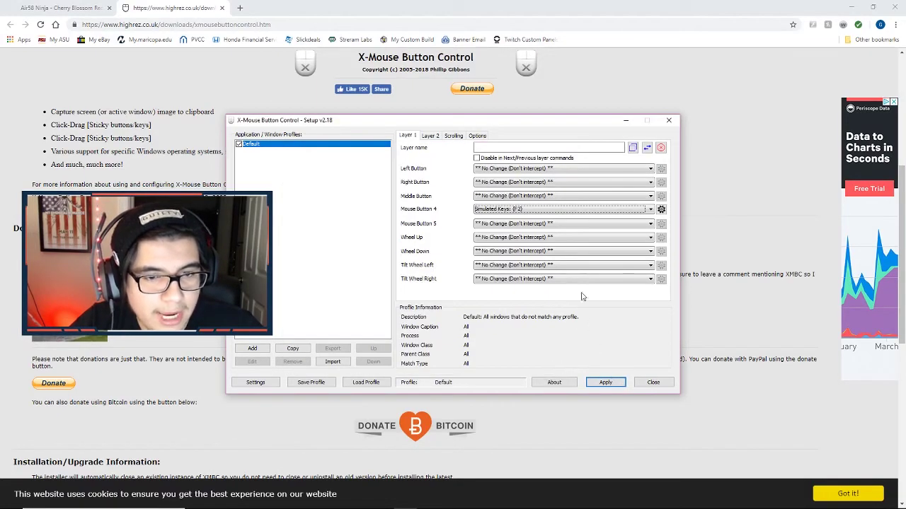
Step: Assign the simulated key {UP} to Mouse Button 5, with {UP} as its description
click(512, 223)
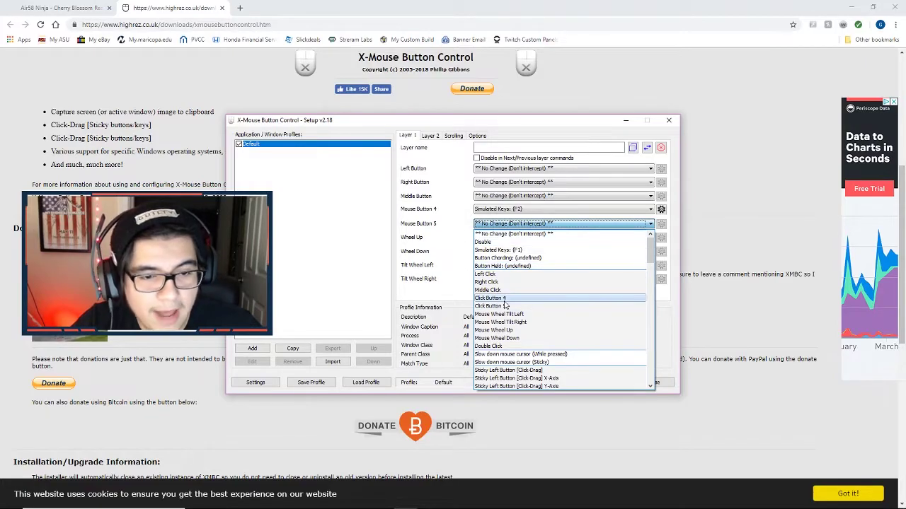
click(498, 250)
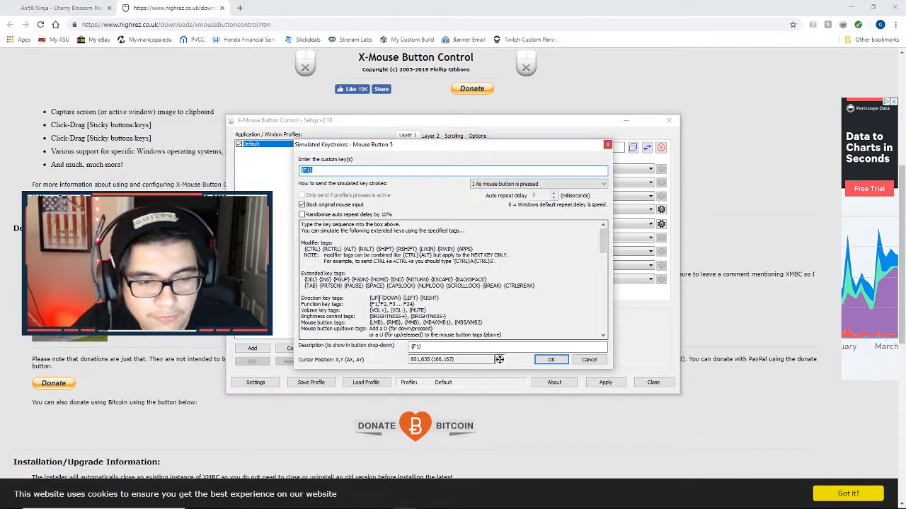
drag(381, 298, 369, 298)
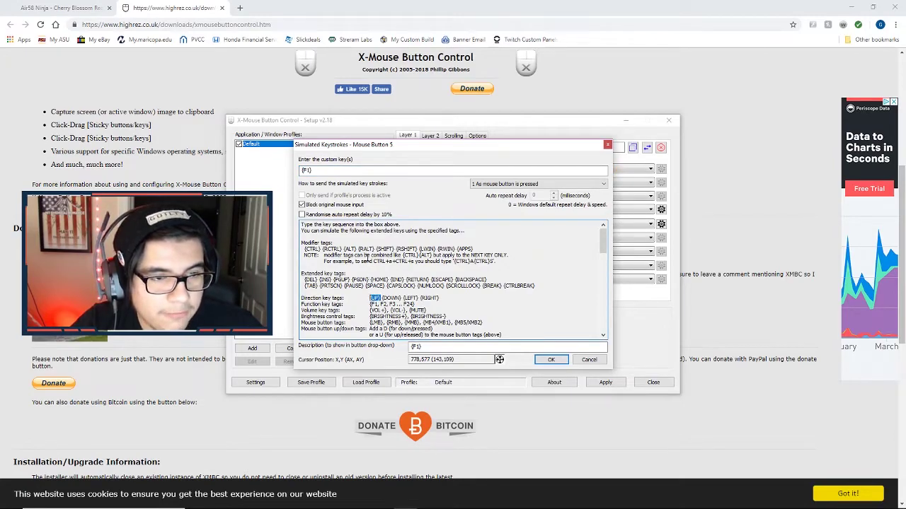
text({UP})
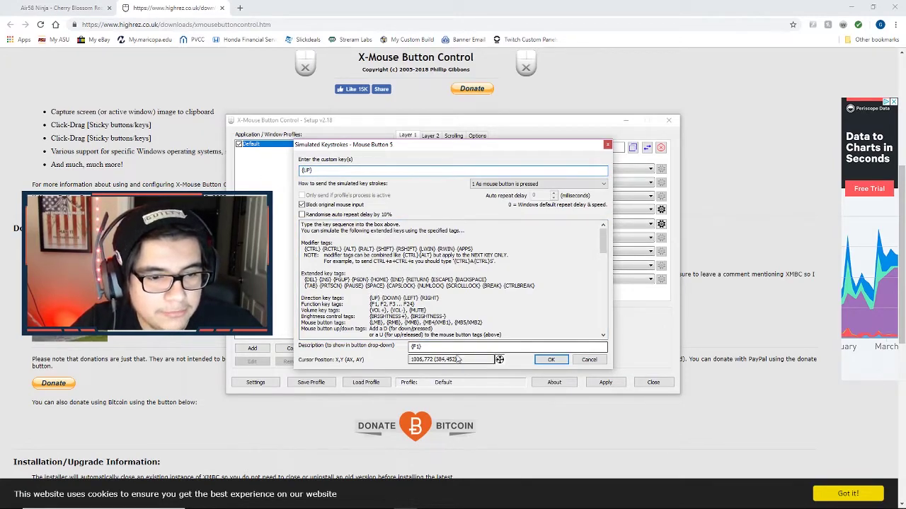
click(409, 345)
text({UP})
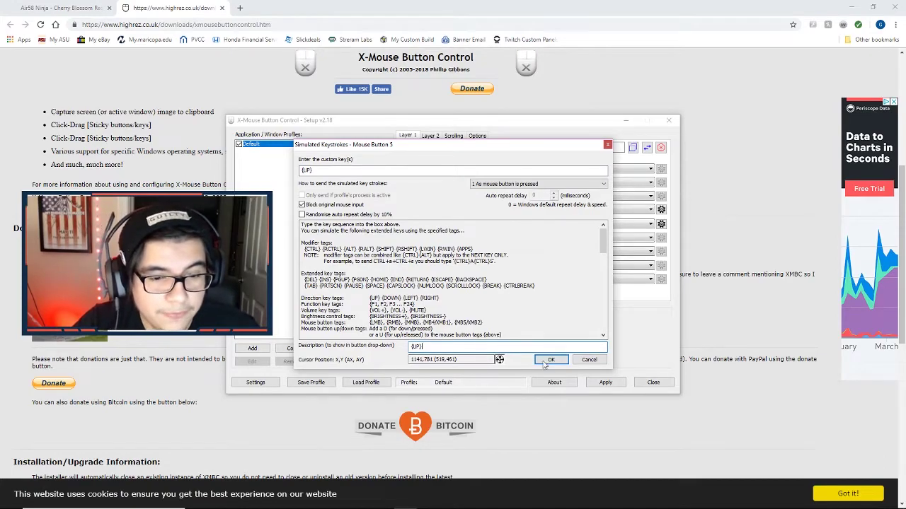
click(551, 361)
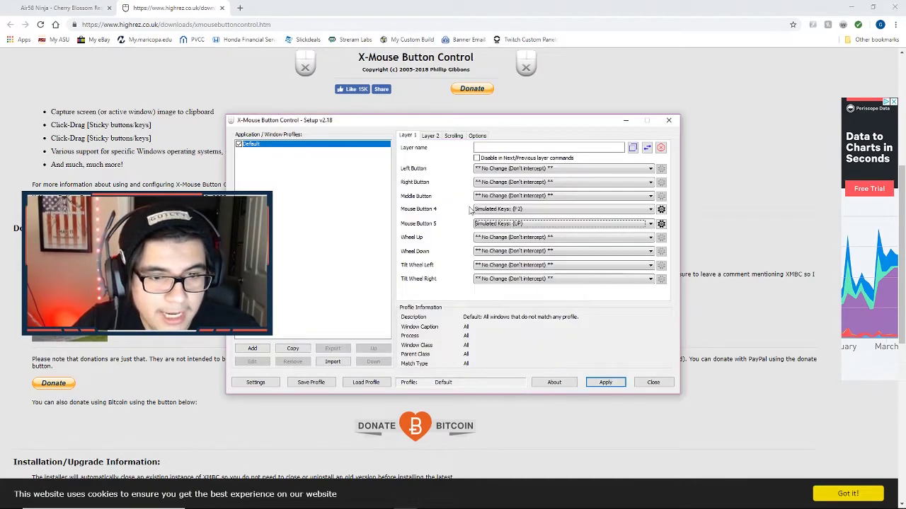
Step: Set Mouse Button 5 to the simulated keys {BRIGHTNESS-}{BRIGHTNESS-} and close the setup, saving the configuration changes
click(529, 225)
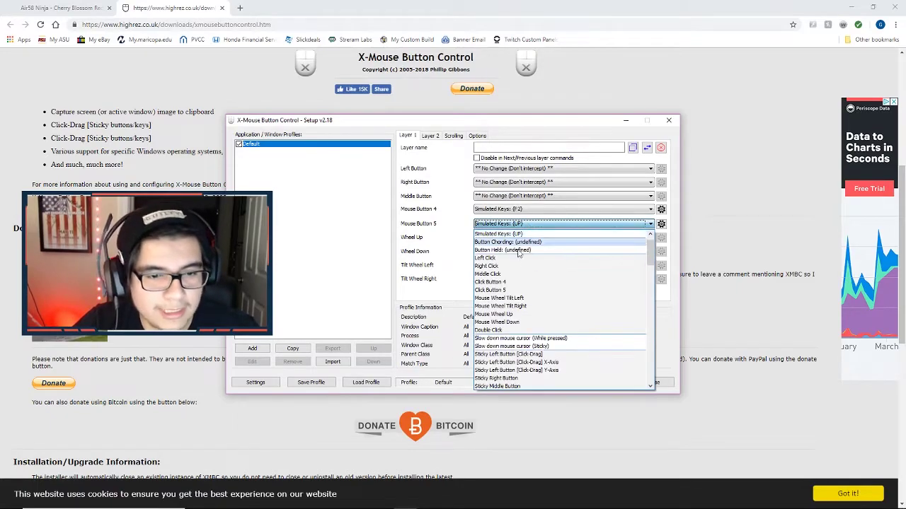
click(565, 227)
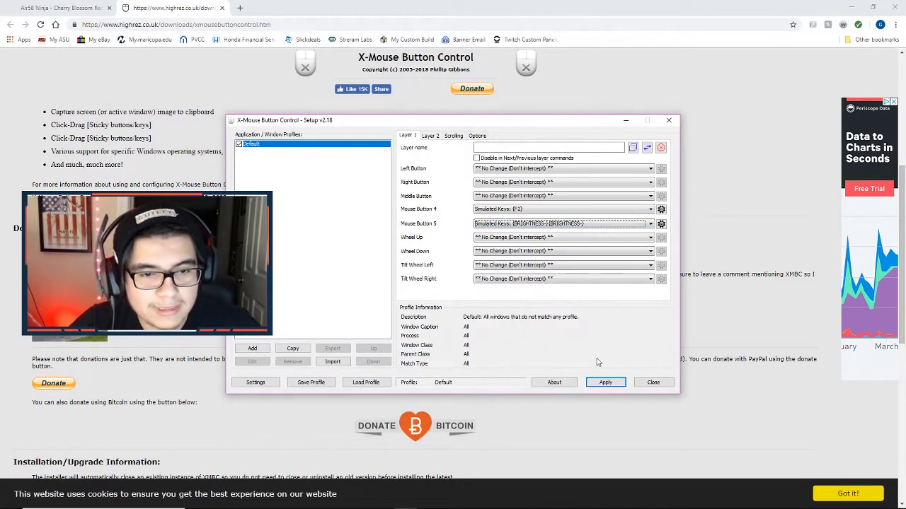
click(652, 384)
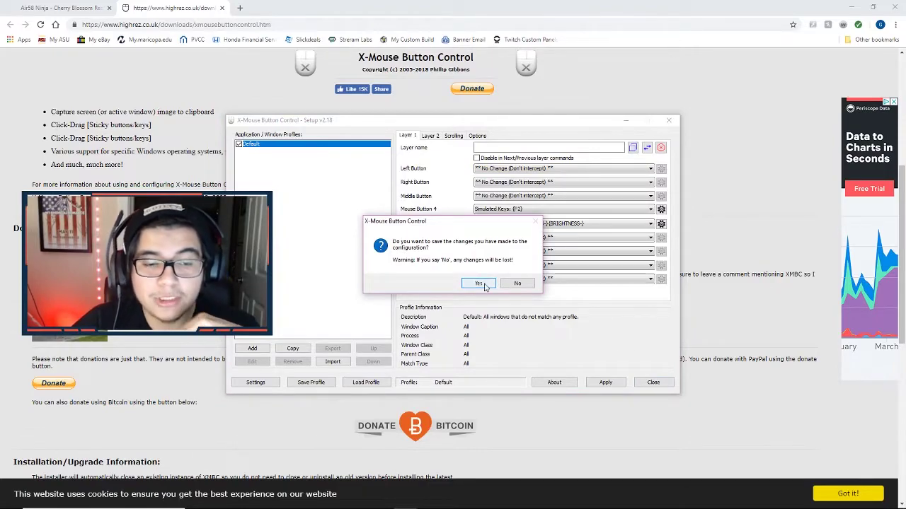
click(482, 285)
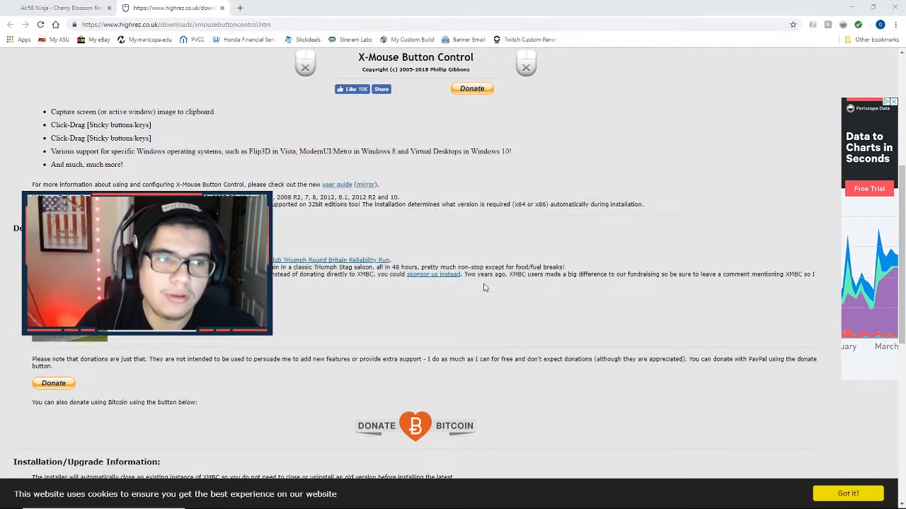